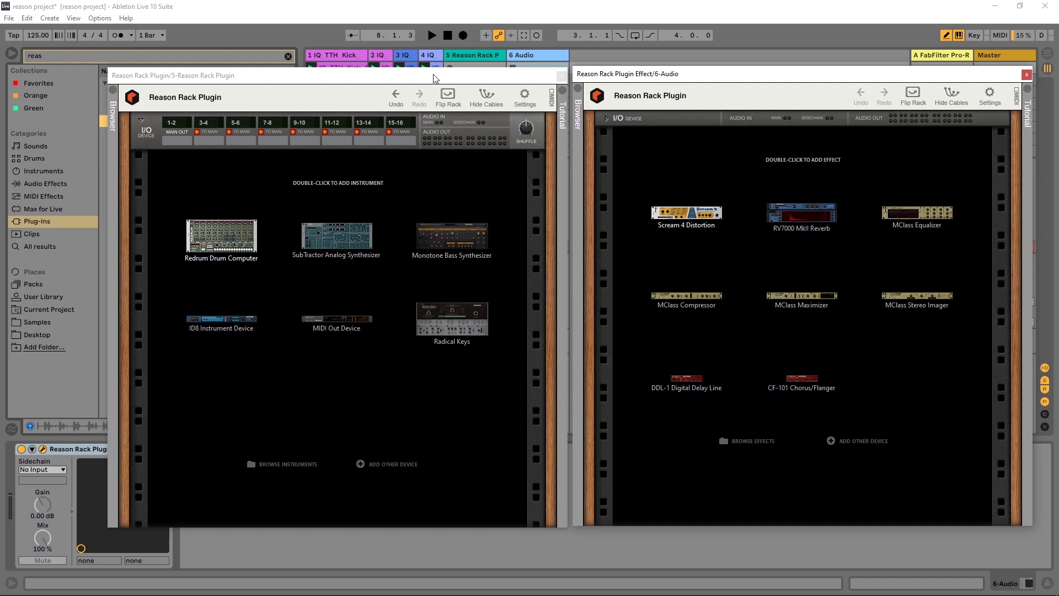
# - Place the empty instrument rack and effect rack windows next to each other, not overlapping
pyautogui.moveTo(253, 78); pyautogui.dragTo(445, 93)
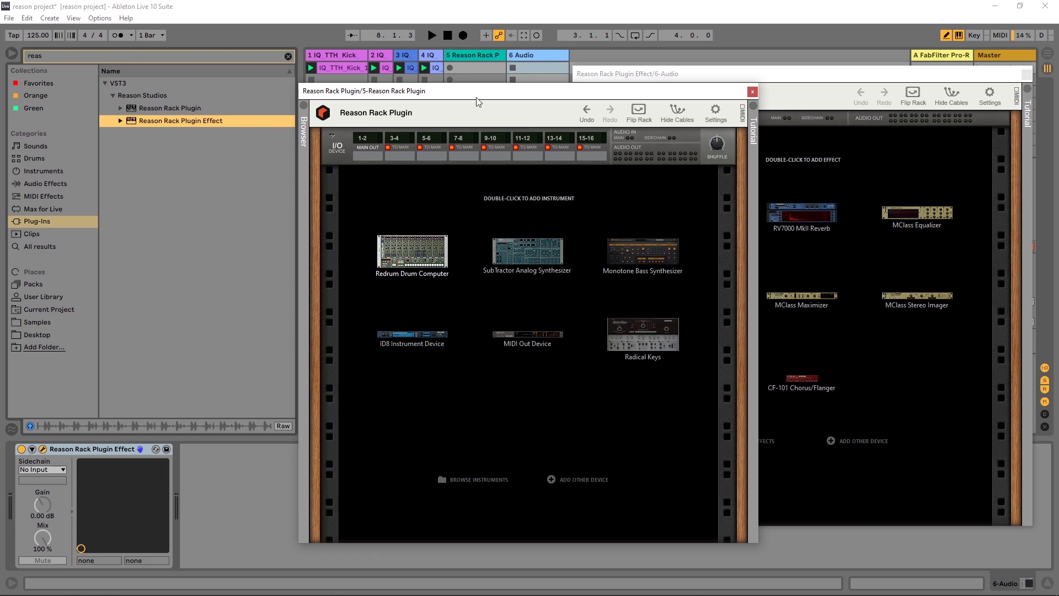
pyautogui.moveTo(467, 97); pyautogui.dragTo(259, 84)
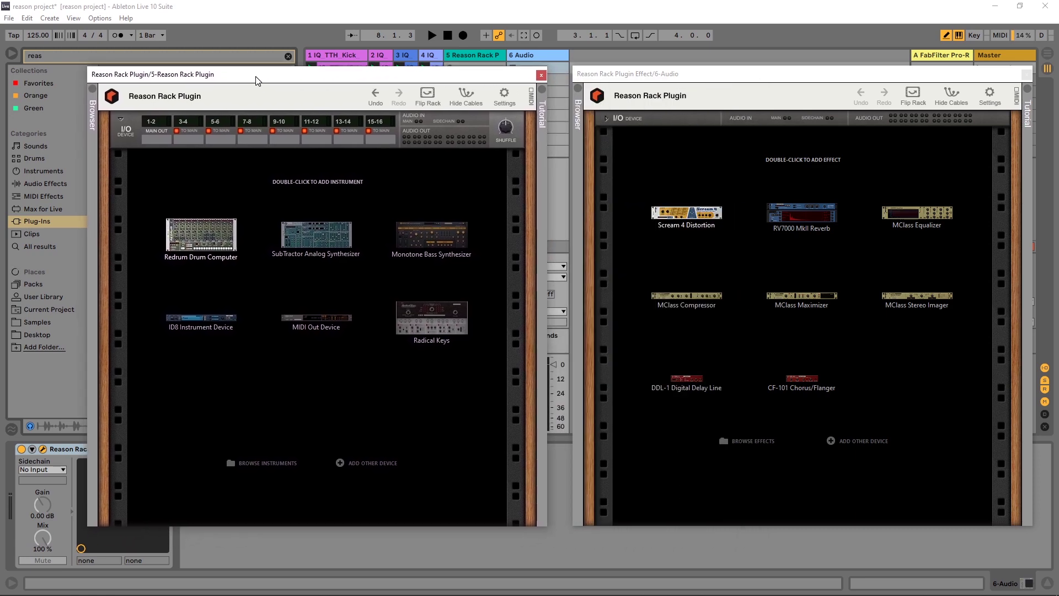
pyautogui.moveTo(646, 77); pyautogui.dragTo(629, 83)
pyautogui.moveTo(433, 82)
pyautogui.mouseDown()
pyautogui.moveTo(436, 105)
pyautogui.moveTo(420, 89)
pyautogui.mouseUp()
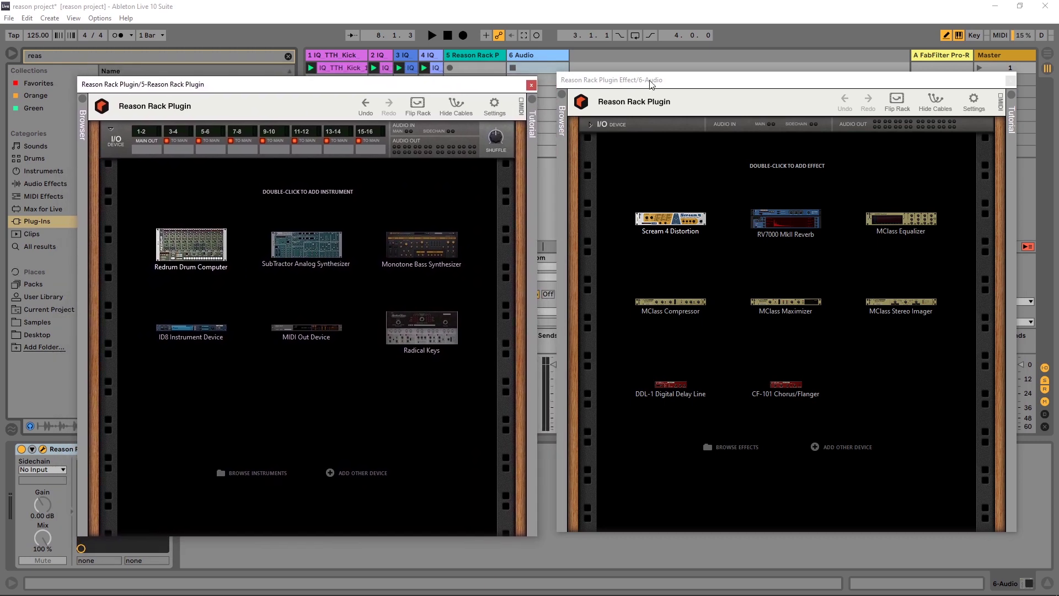
pyautogui.moveTo(649, 83); pyautogui.dragTo(646, 92)
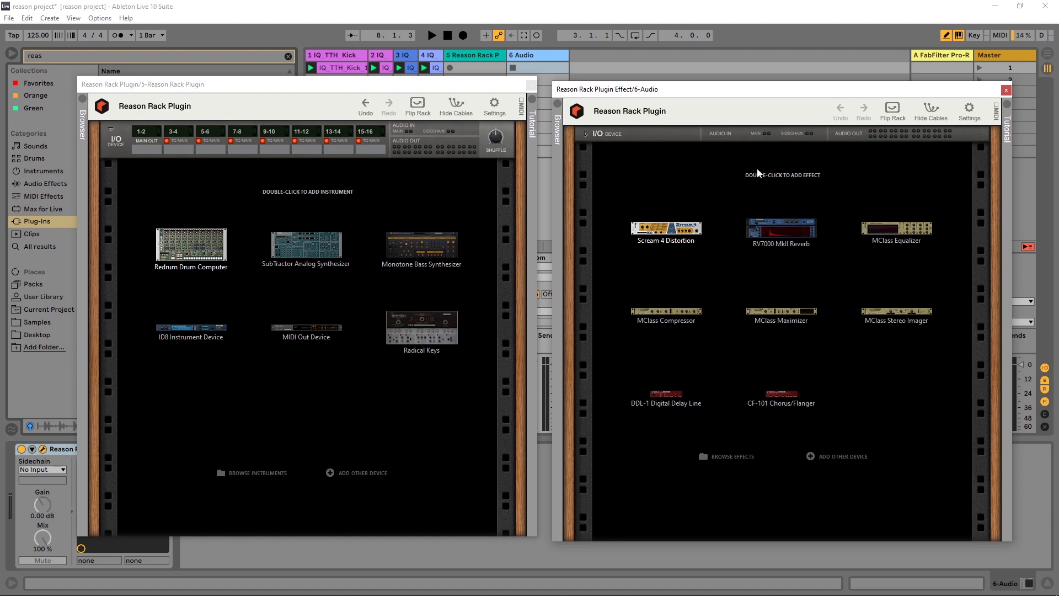
# - Add an RV7000 MkII Reverb to the 6-Audio effect rack and close that rack window
pyautogui.doubleClick(782, 228)
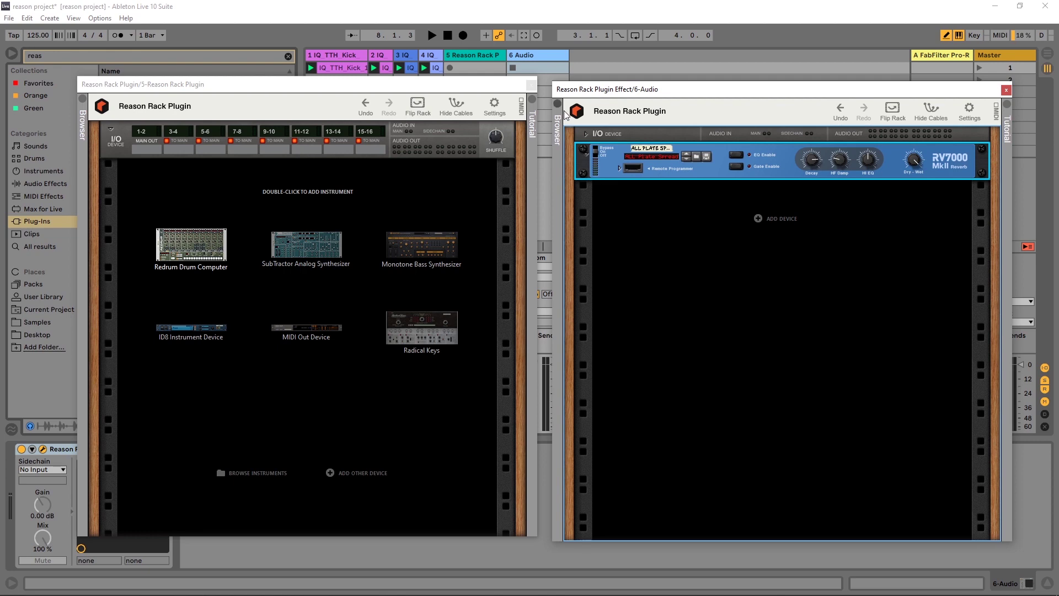
pyautogui.click(1006, 90)
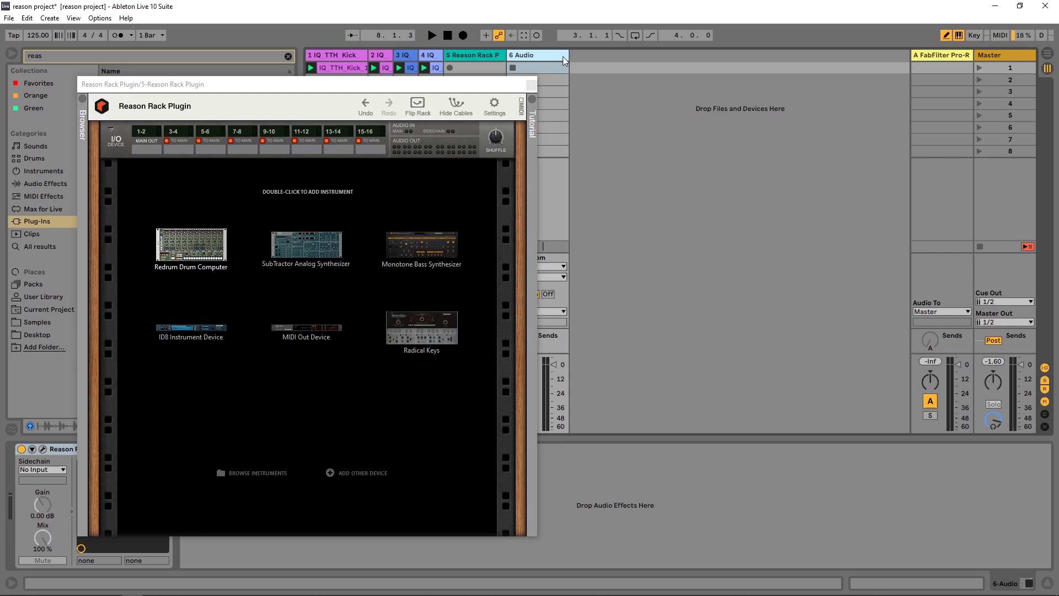
# - Delete the 6 Audio track, then add a SubTractor to the instrument rack and remove it
pyautogui.press('Delete')
pyautogui.moveTo(603, 91); pyautogui.dragTo(667, 79)
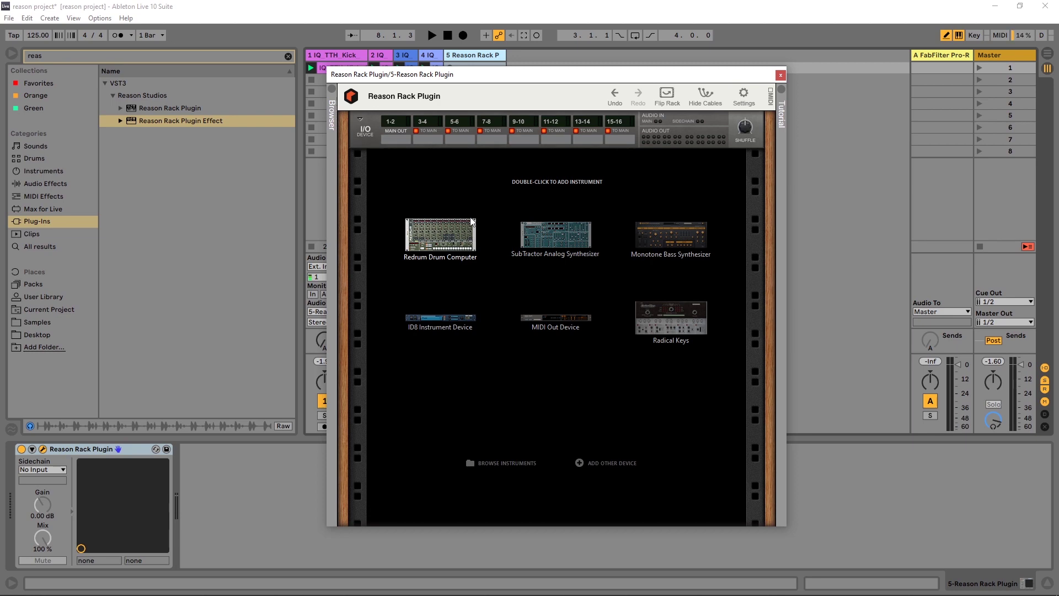
pyautogui.doubleClick(557, 233)
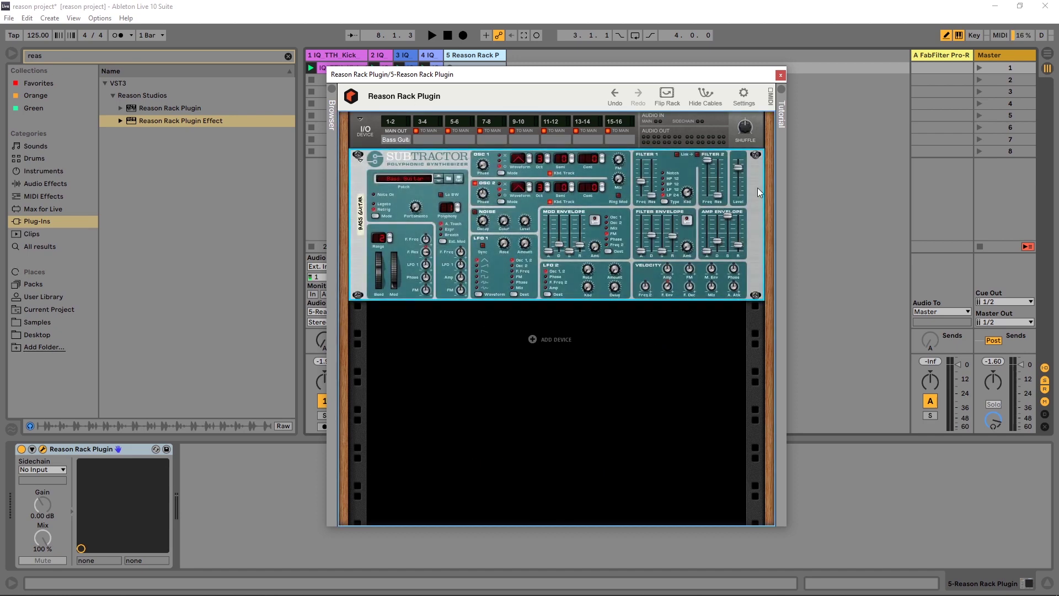
pyautogui.press('Delete')
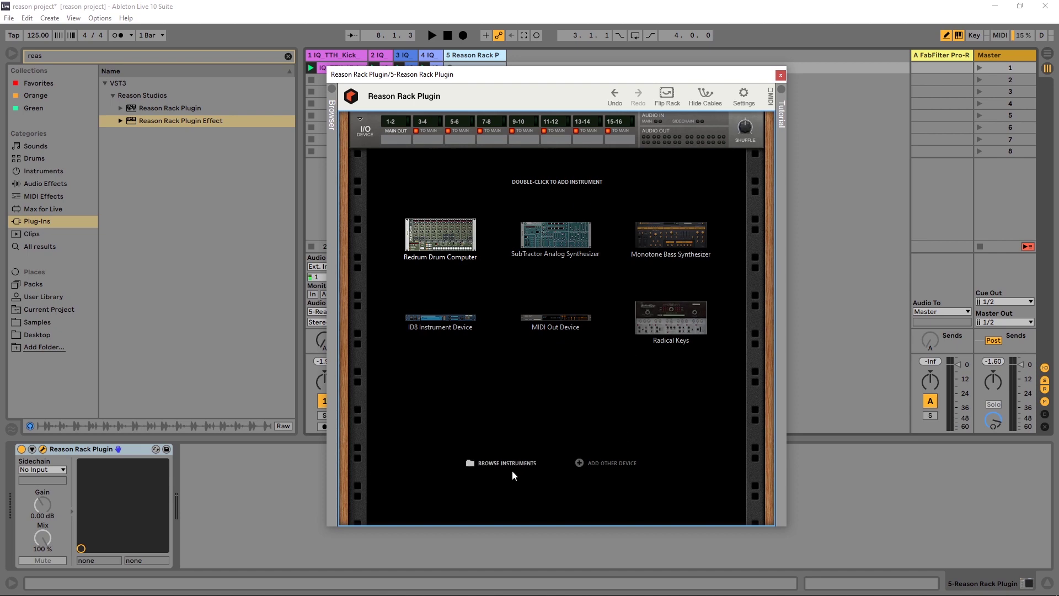
# - Open the rack's instrument browser, toggle the Browser panel, and expand then collapse Reason Studios
pyautogui.click(484, 463)
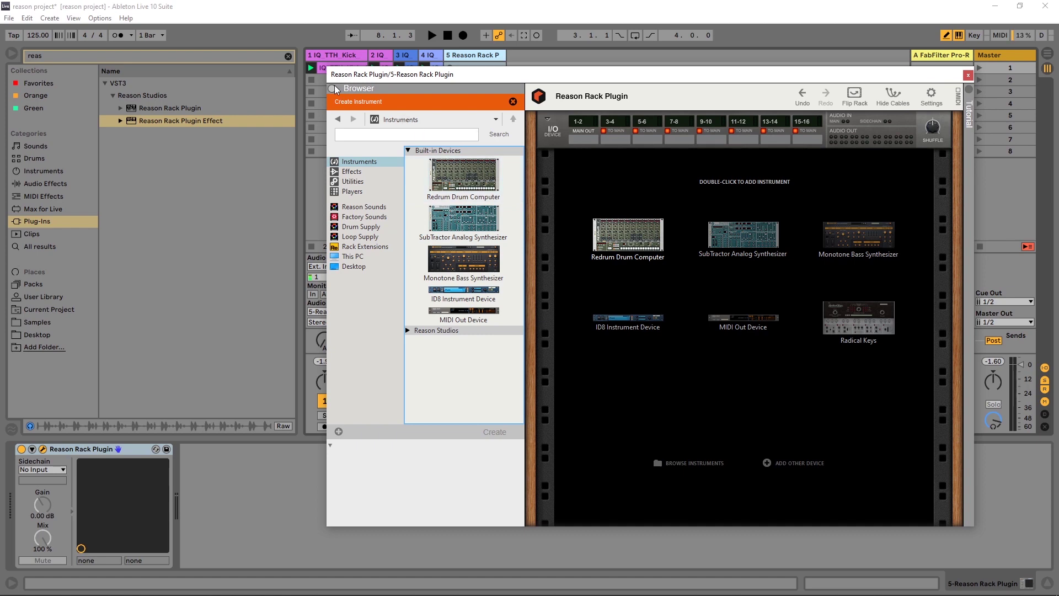
pyautogui.click(334, 89)
pyautogui.click(333, 89)
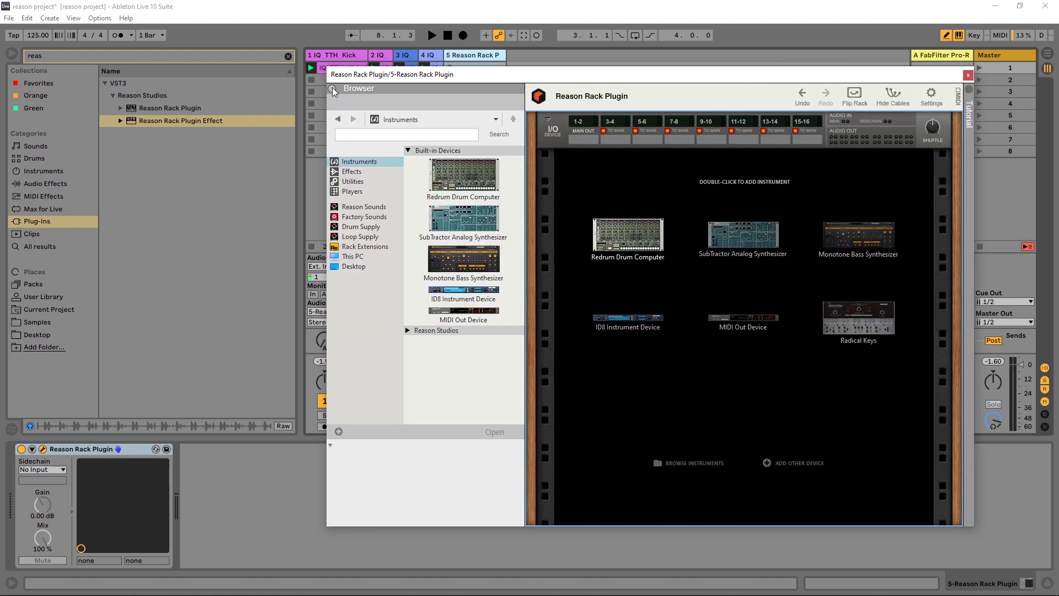
pyautogui.click(407, 330)
pyautogui.scroll(-5, 411, 336)
pyautogui.scroll(6, 413, 338)
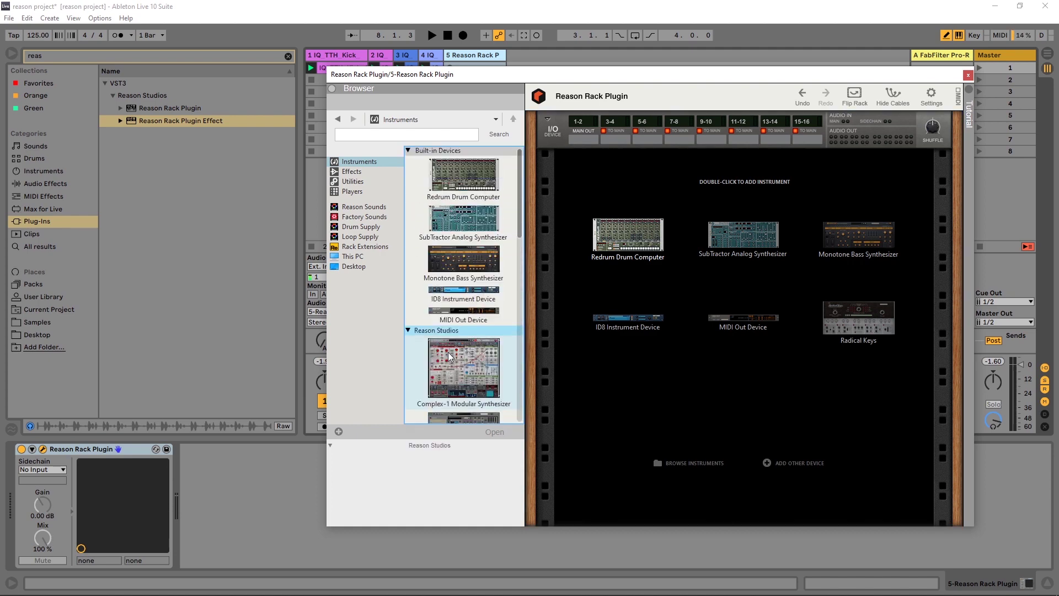
pyautogui.click(409, 331)
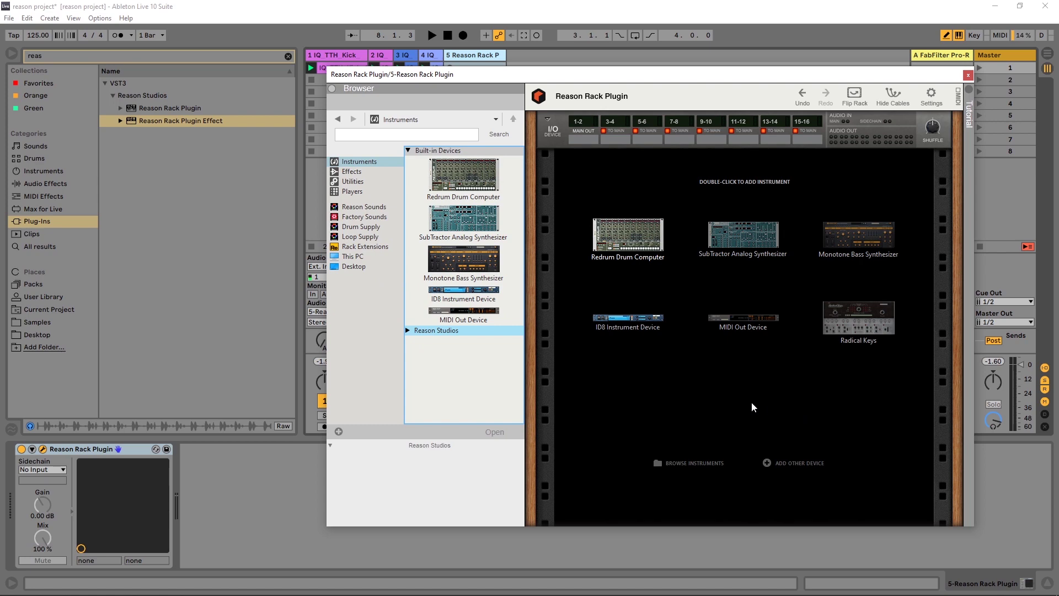
pyautogui.rightClick(738, 404)
pyautogui.moveTo(806, 488)
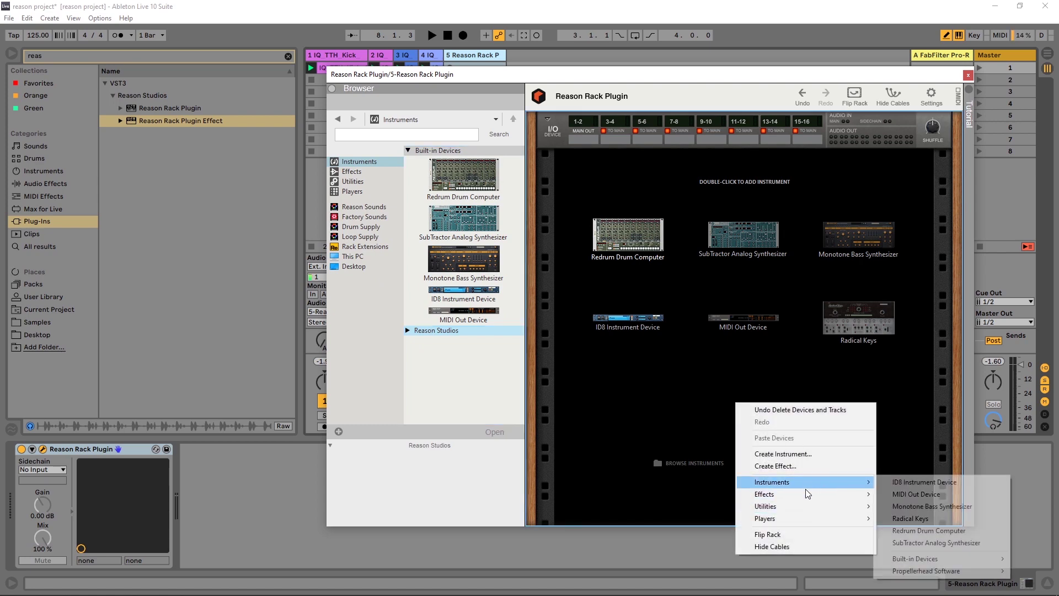
pyautogui.click(719, 427)
pyautogui.click(783, 465)
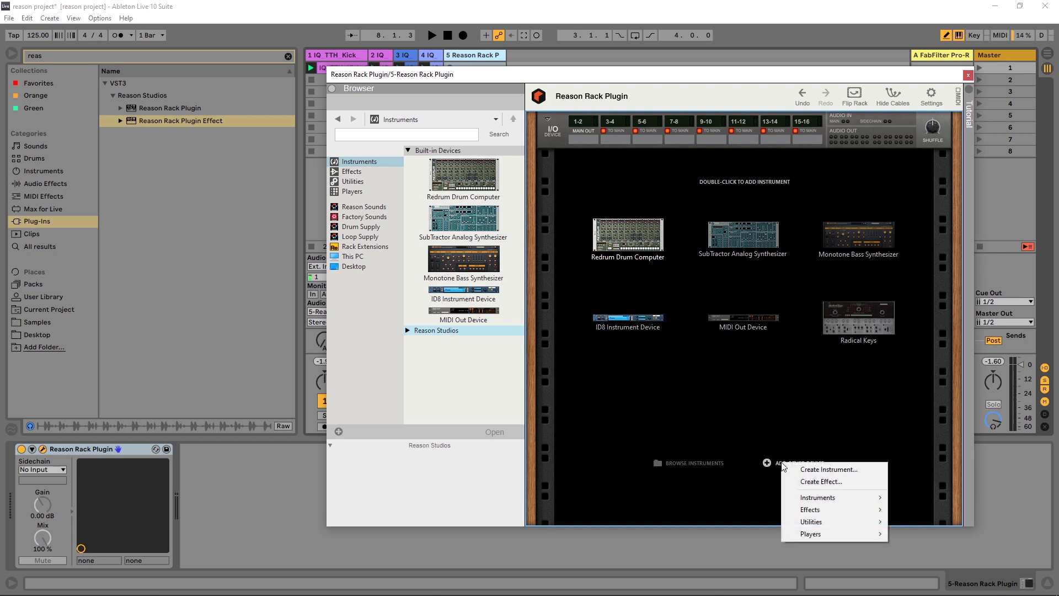
# - Place a Bass Guitar SubTractor in the rack with a Matrix Pattern Sequencer above it
pyautogui.moveTo(844, 534)
pyautogui.click(459, 392)
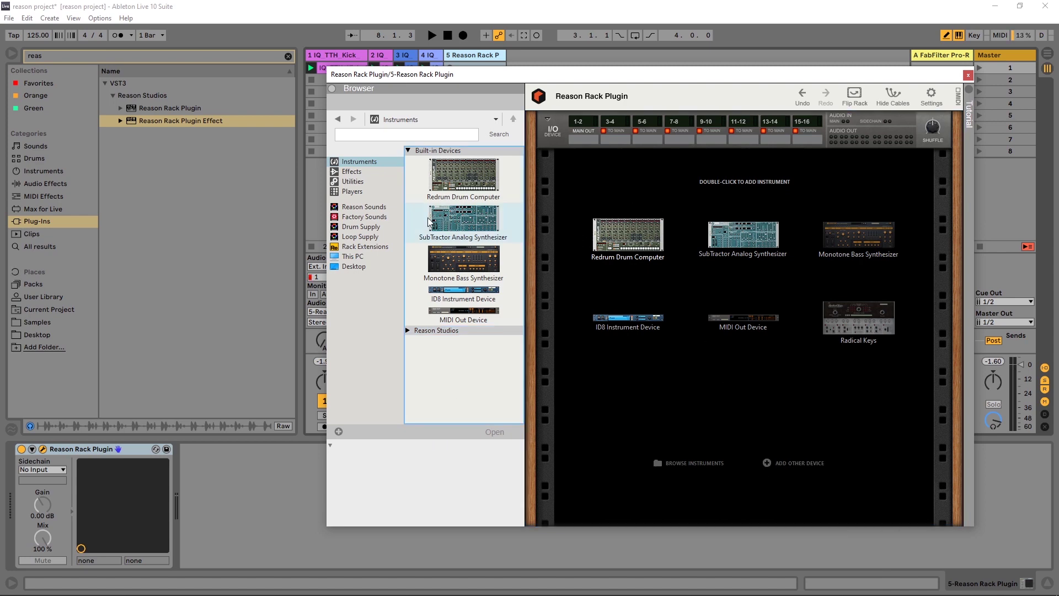
pyautogui.moveTo(447, 219); pyautogui.dragTo(669, 224)
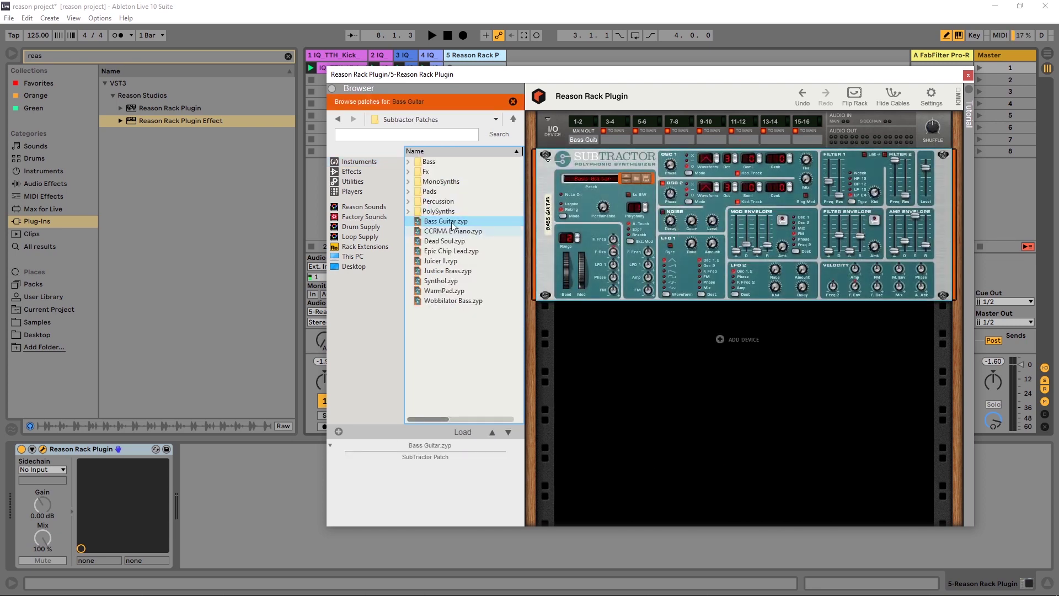
pyautogui.click(359, 161)
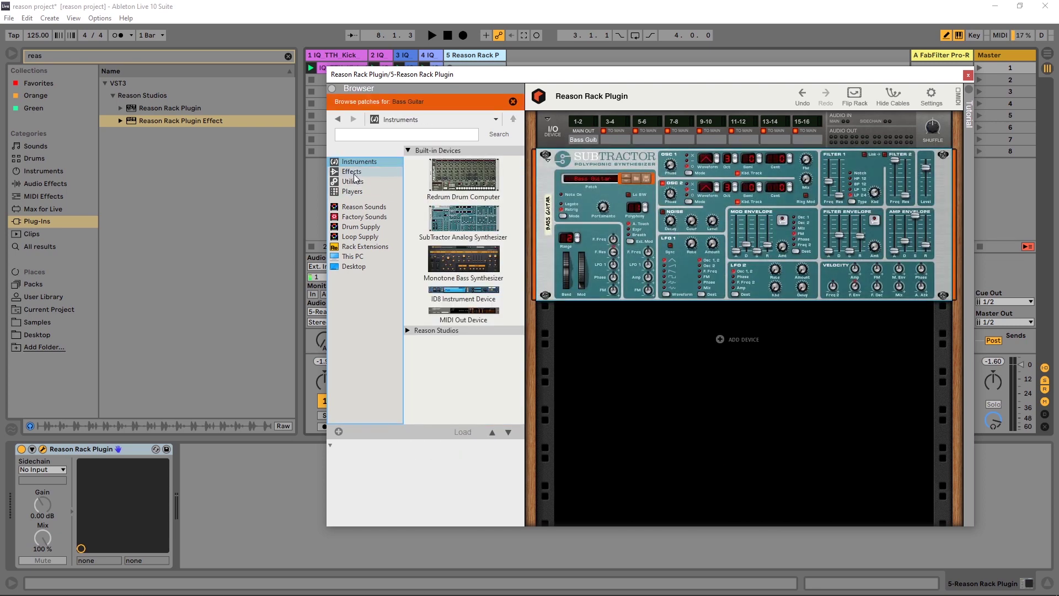
pyautogui.click(355, 175)
pyautogui.click(351, 184)
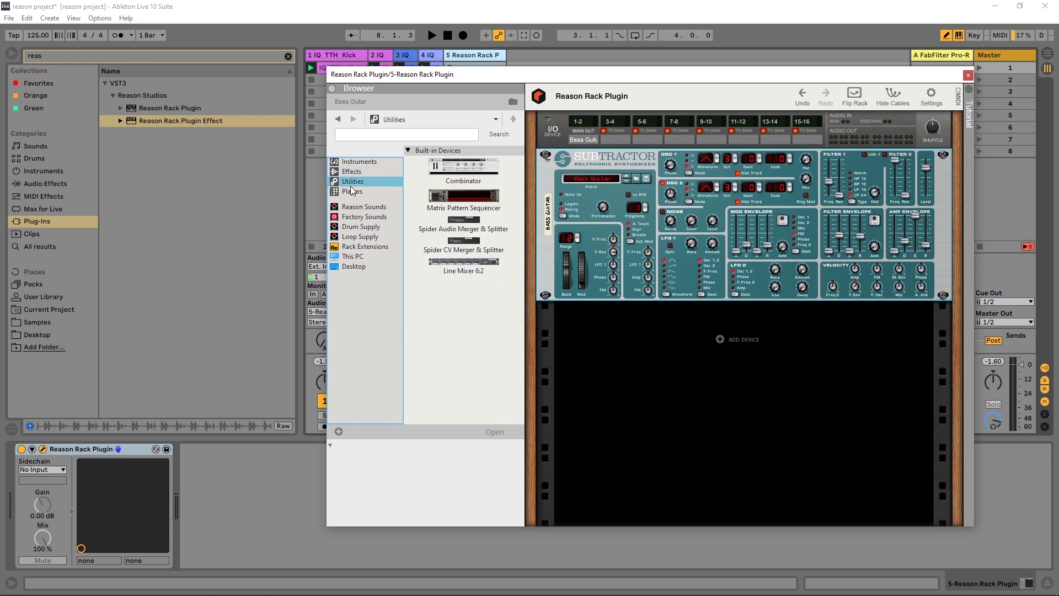
pyautogui.moveTo(462, 198)
pyautogui.mouseDown()
pyautogui.moveTo(673, 207)
pyautogui.moveTo(672, 165)
pyautogui.moveTo(711, 146)
pyautogui.mouseUp()
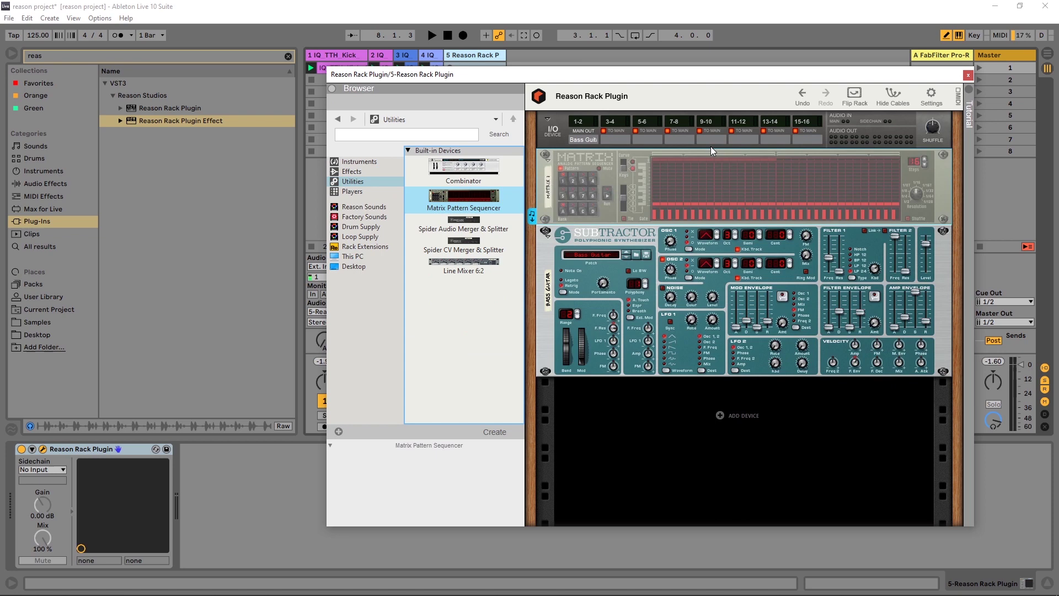
pyautogui.moveTo(495, 189); pyautogui.dragTo(561, 218)
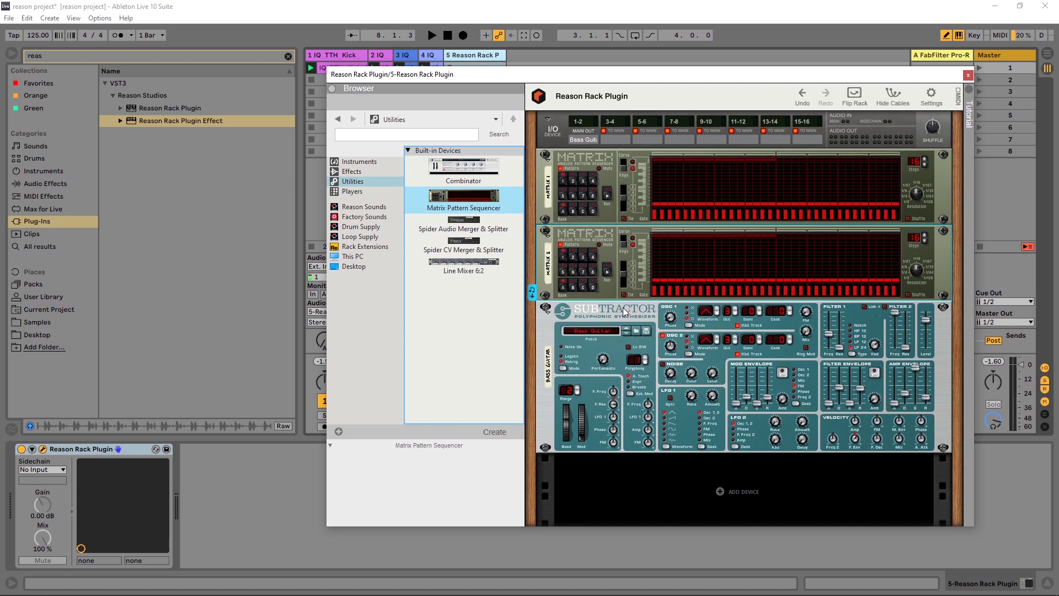
pyautogui.click(604, 311)
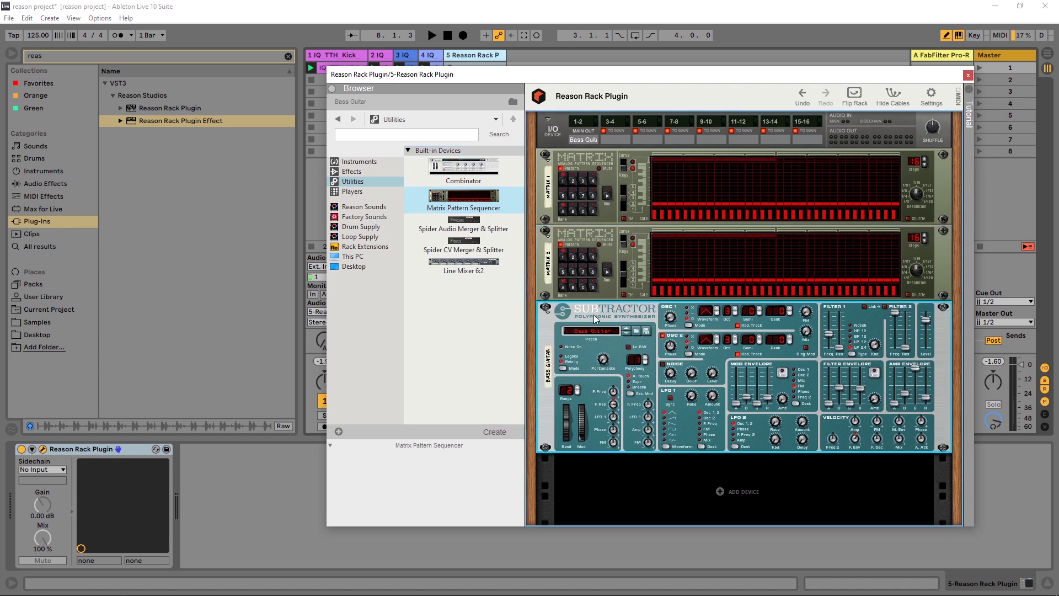
pyautogui.doubleClick(421, 212)
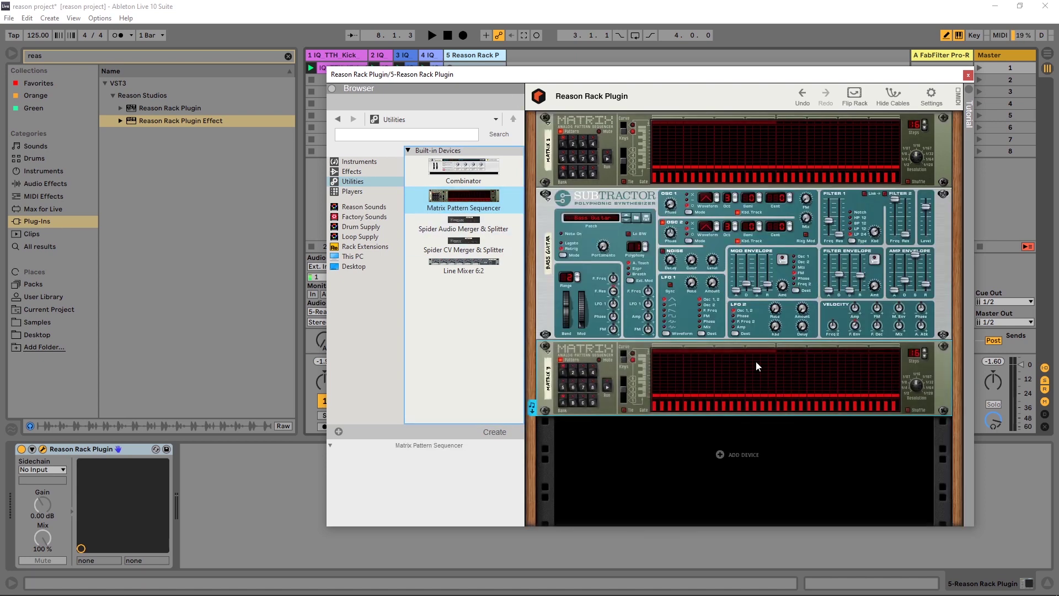
pyautogui.click(578, 350)
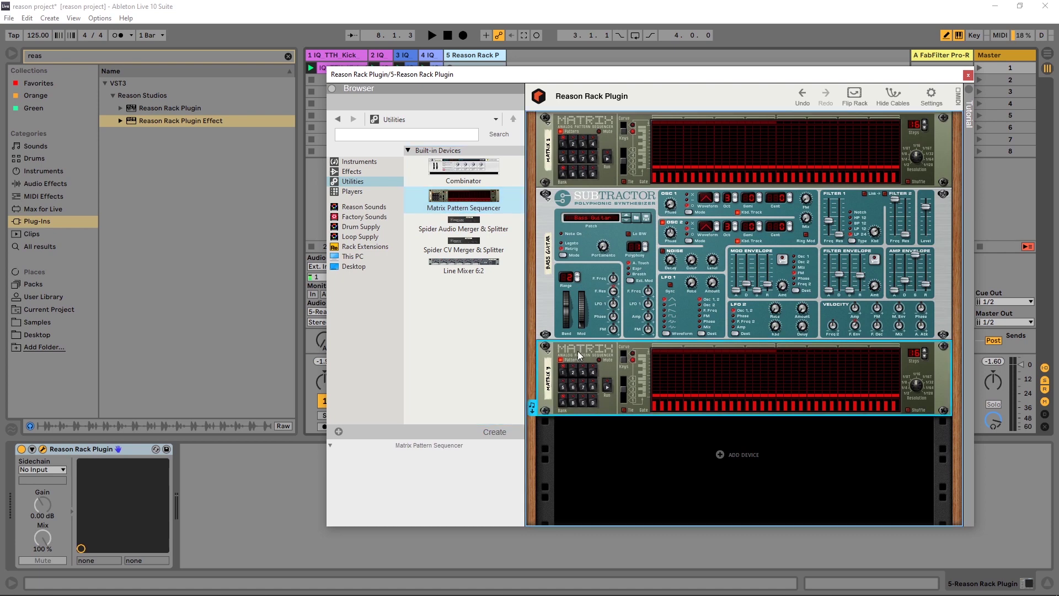
pyautogui.press('Delete')
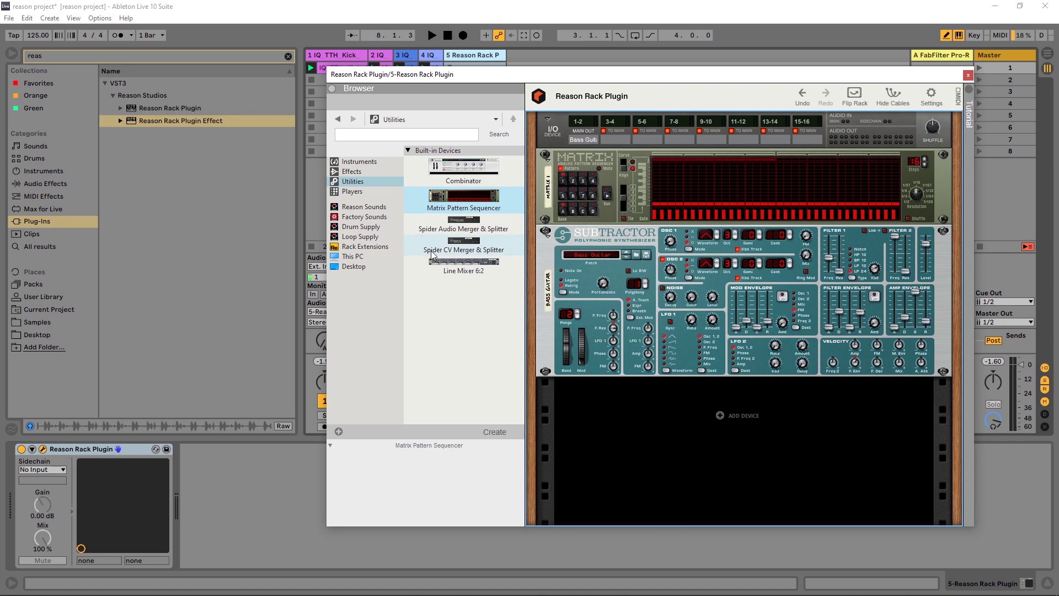
# - Add a Monotone Bass Synthesizer (Bara bra bas) below SubTractor and switch SubTractor to CCRMA E Piano
pyautogui.click(356, 162)
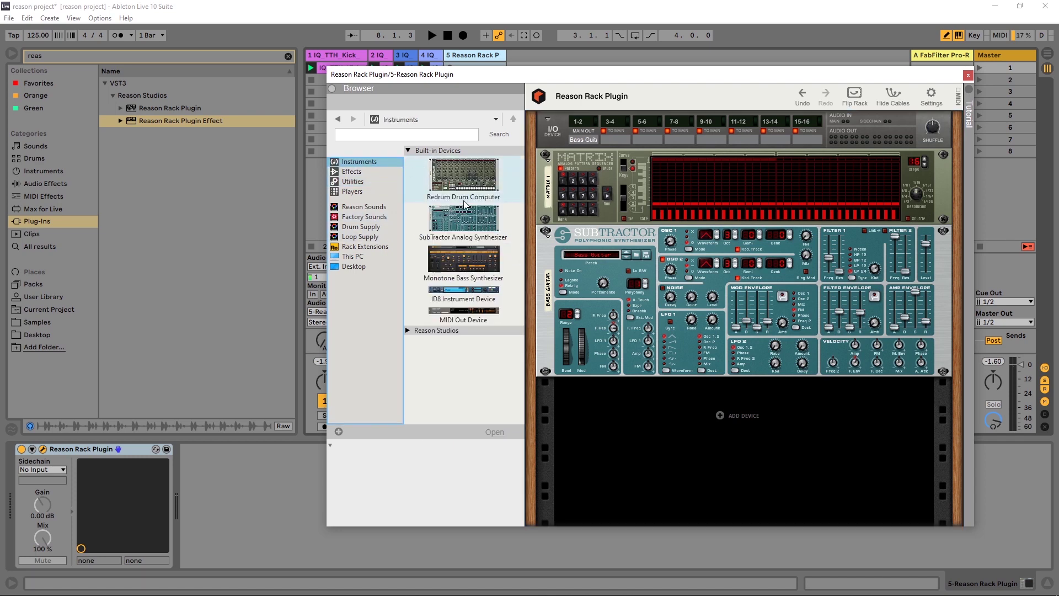
pyautogui.moveTo(465, 263); pyautogui.dragTo(669, 435)
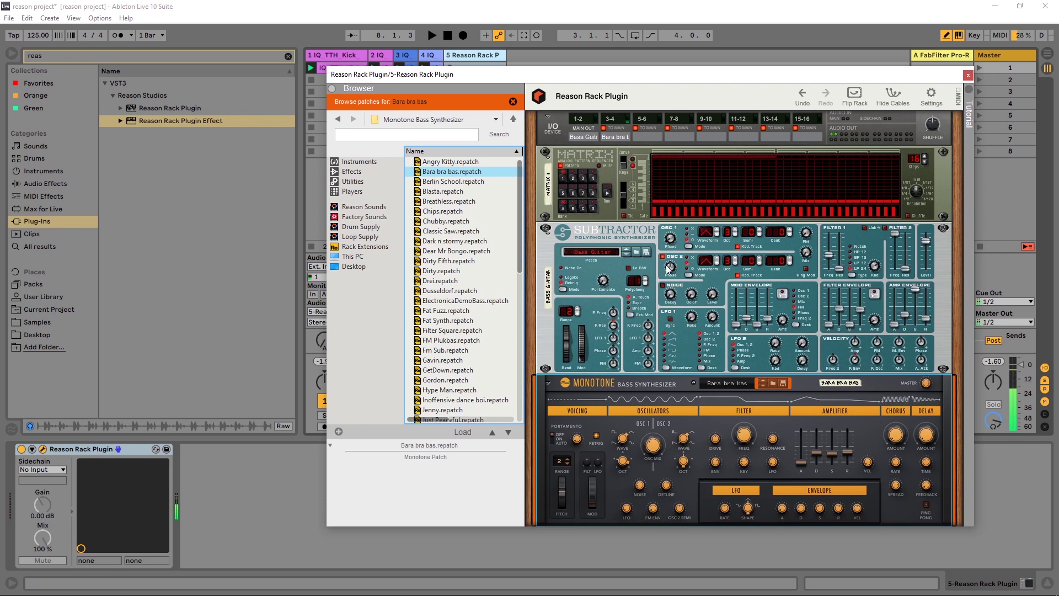
pyautogui.click(625, 255)
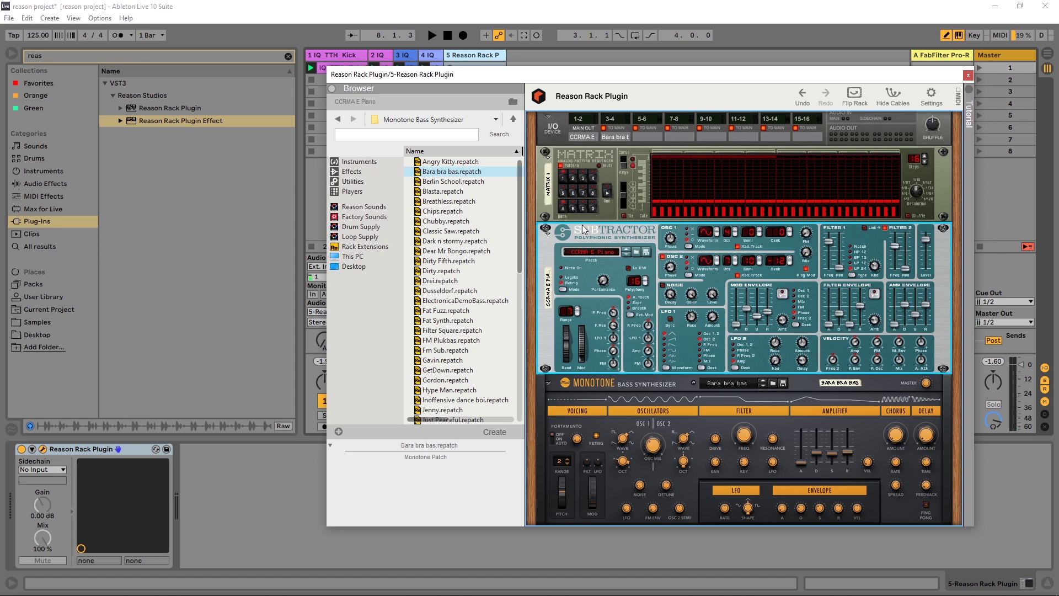
pyautogui.click(855, 96)
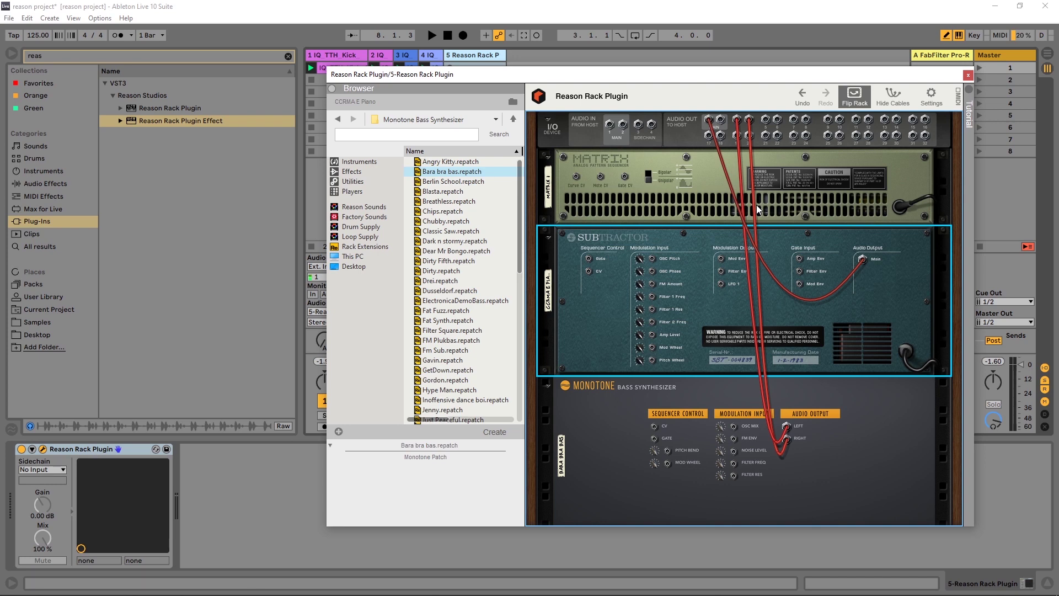
pyautogui.press('Tab')
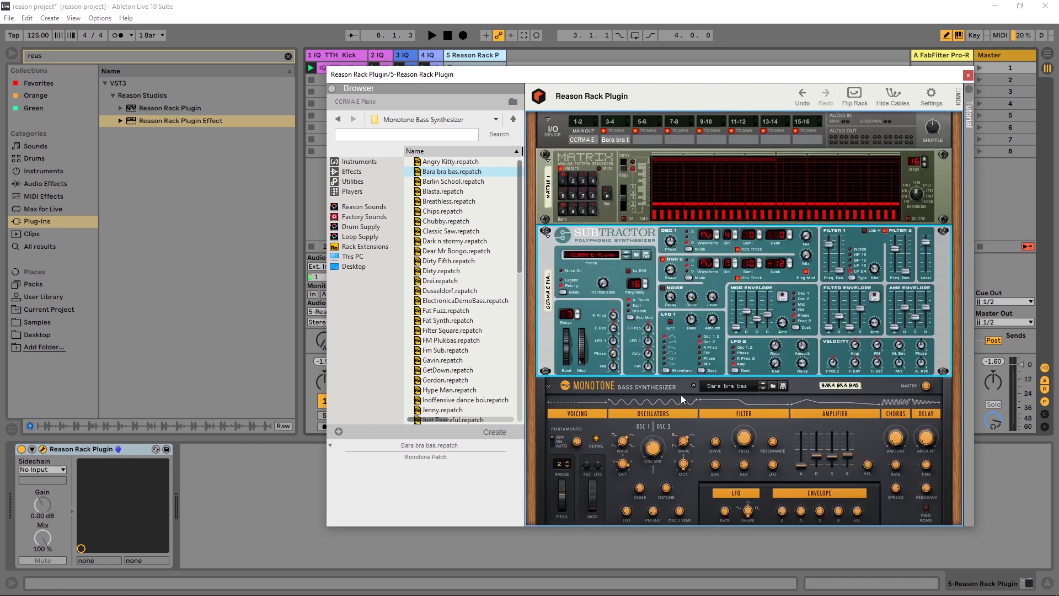
pyautogui.scroll(-2, 681, 395)
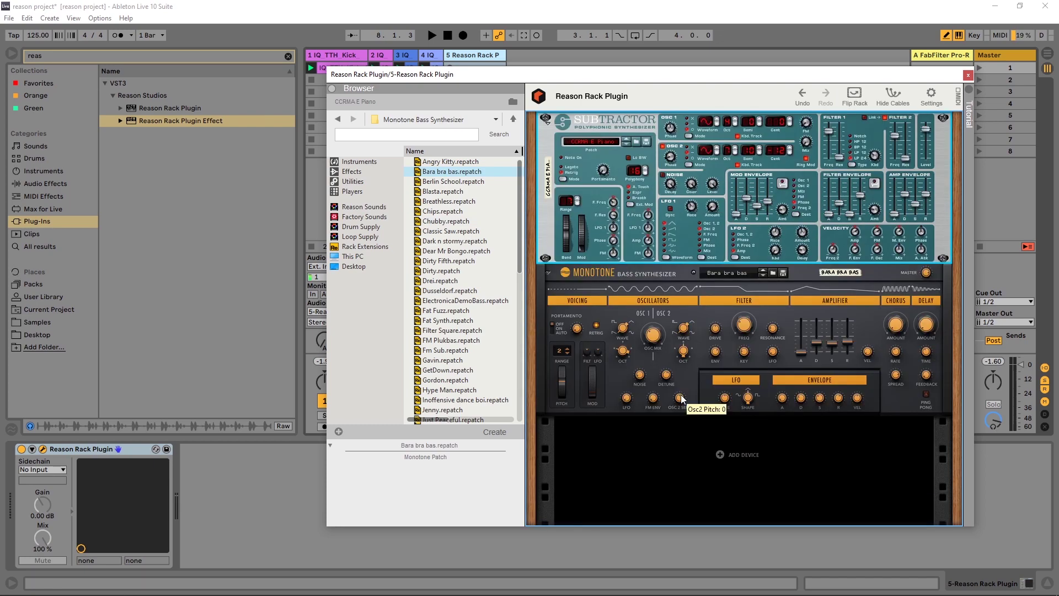
pyautogui.scroll(2, 682, 398)
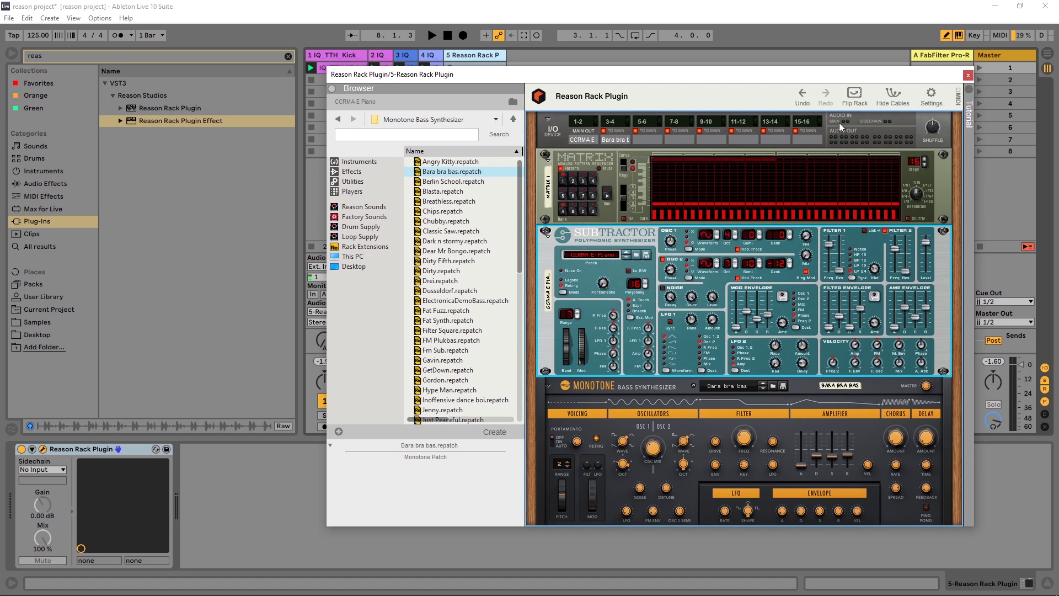
pyautogui.click(854, 95)
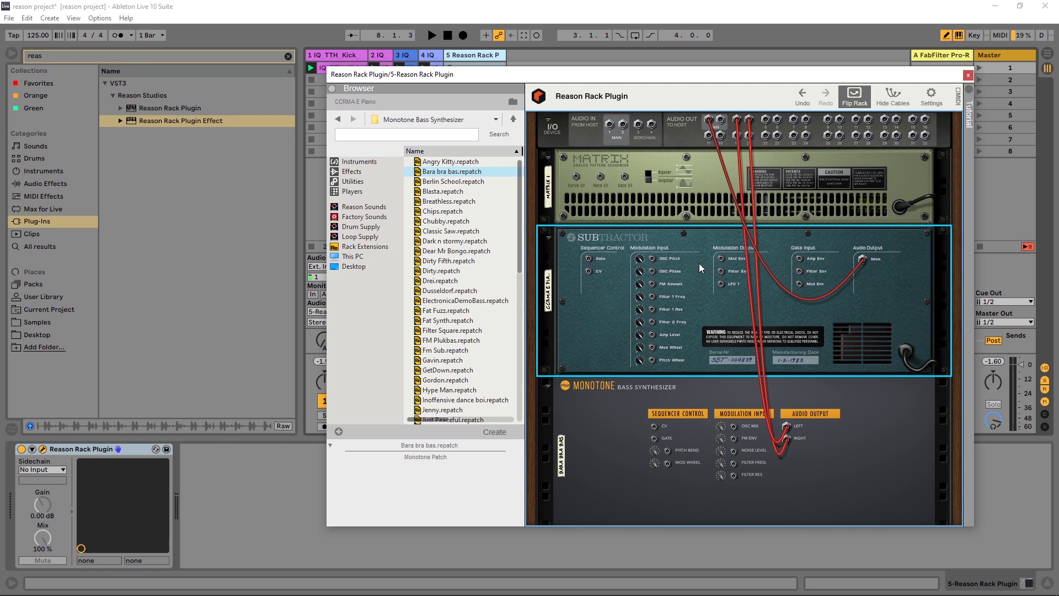
pyautogui.press('Tab')
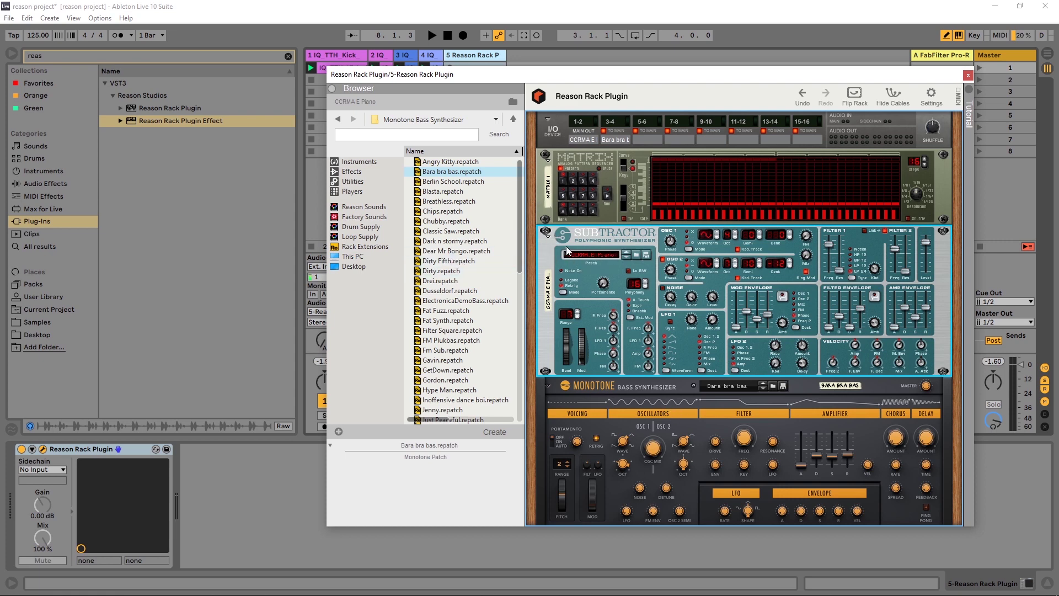
# - Load AttackBassOnFire.zyp from the Subtractor Patches Bass folder onto the SubTractor
pyautogui.click(595, 255)
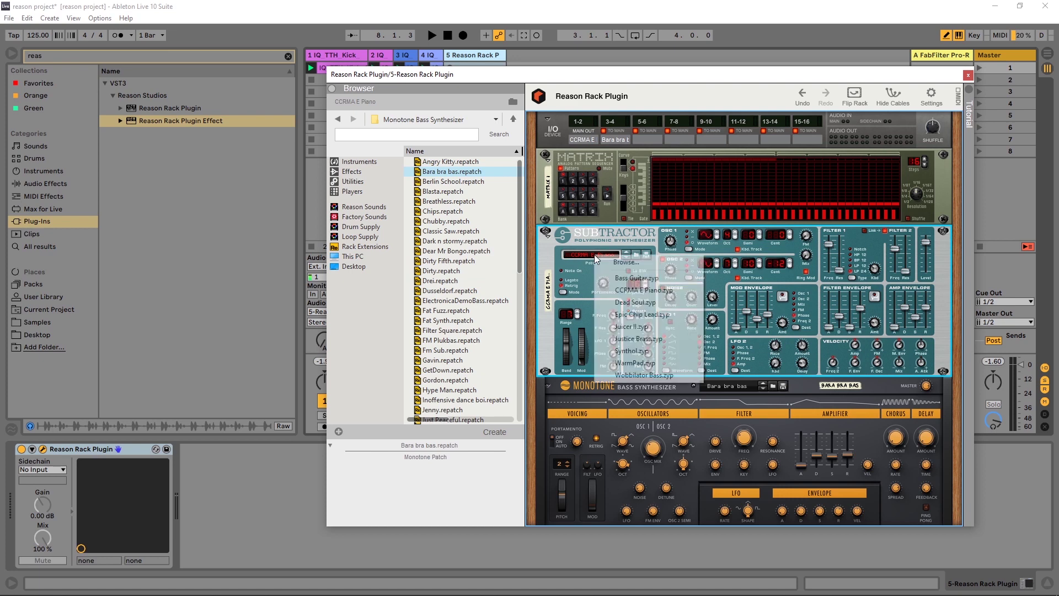
pyautogui.click(627, 255)
pyautogui.click(626, 255)
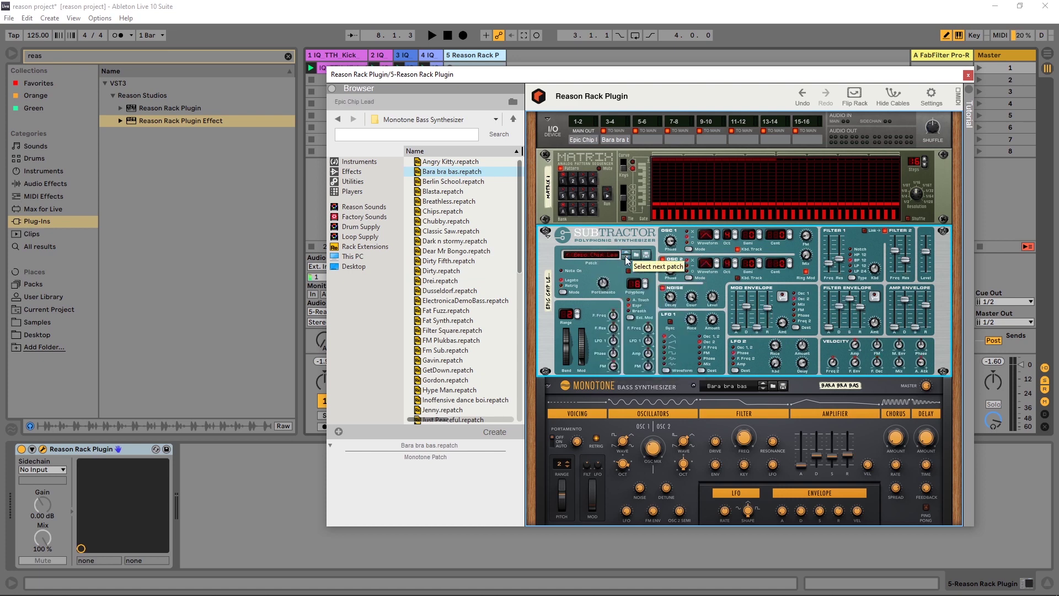
pyautogui.click(636, 255)
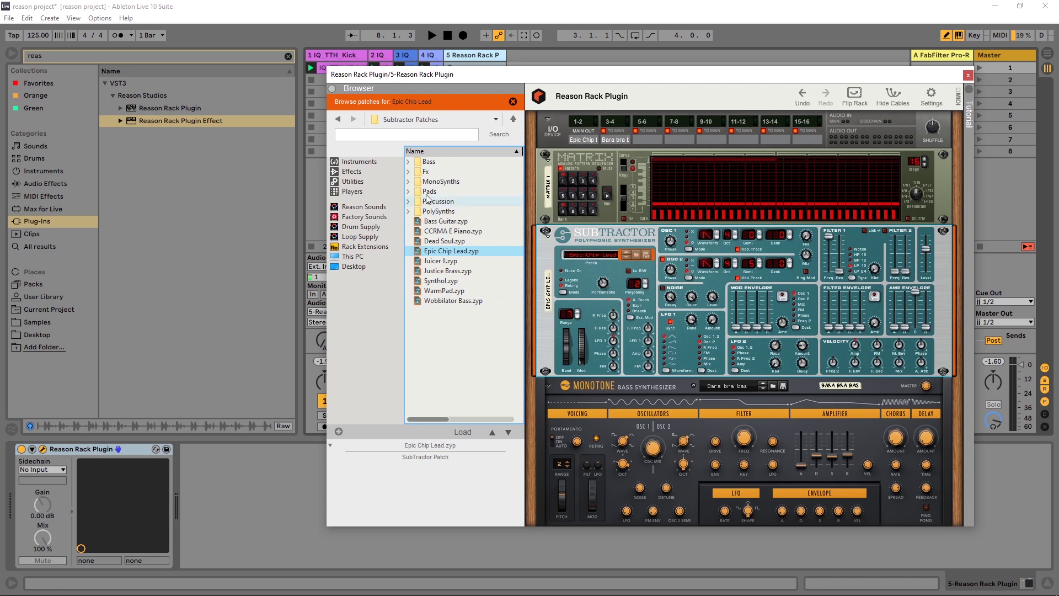
pyautogui.click(409, 162)
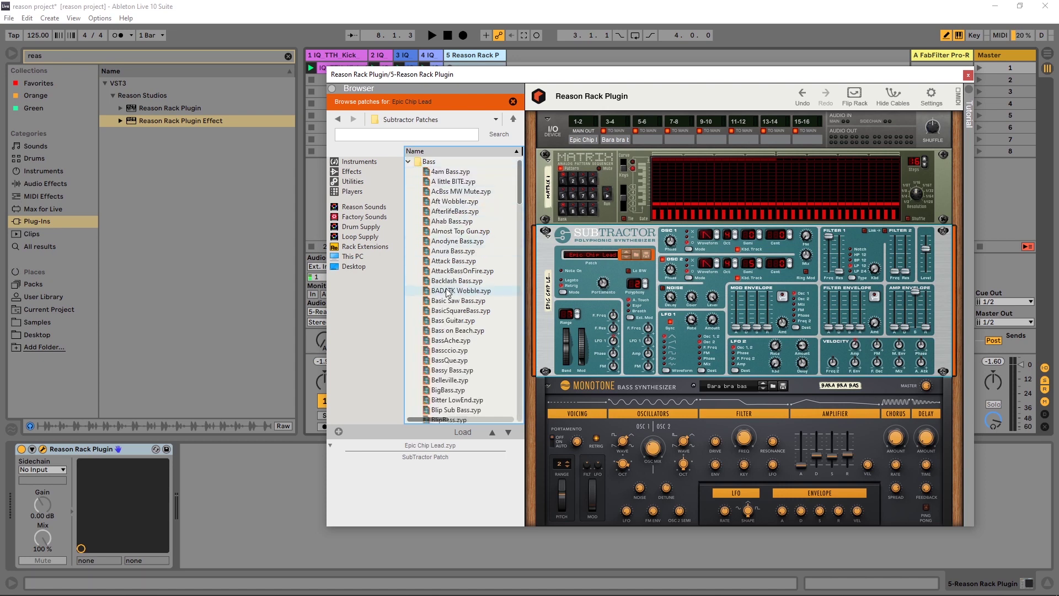
pyautogui.moveTo(455, 271); pyautogui.dragTo(753, 292)
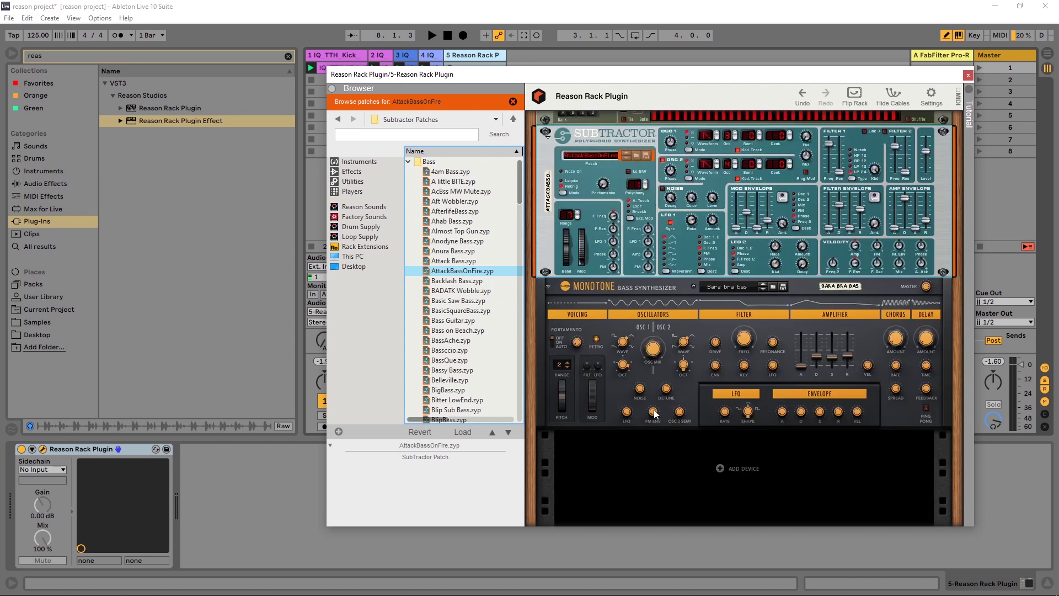
# - Insert an RV7000 MkII Reverb with ALL Plate Spread between the SubTractor and Monotone
pyautogui.scroll(-3, 618, 331)
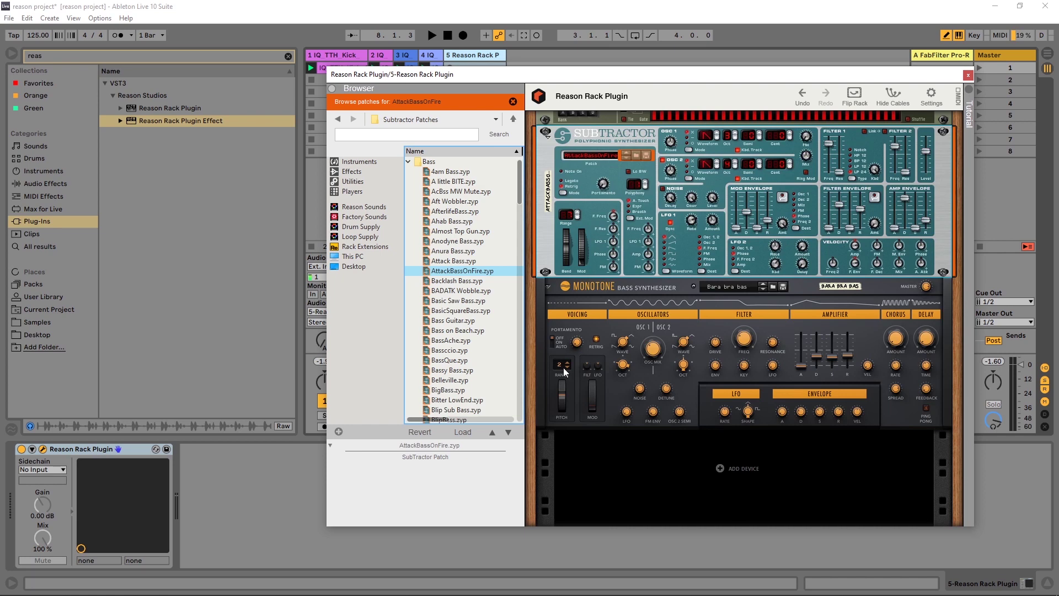
pyautogui.click(773, 287)
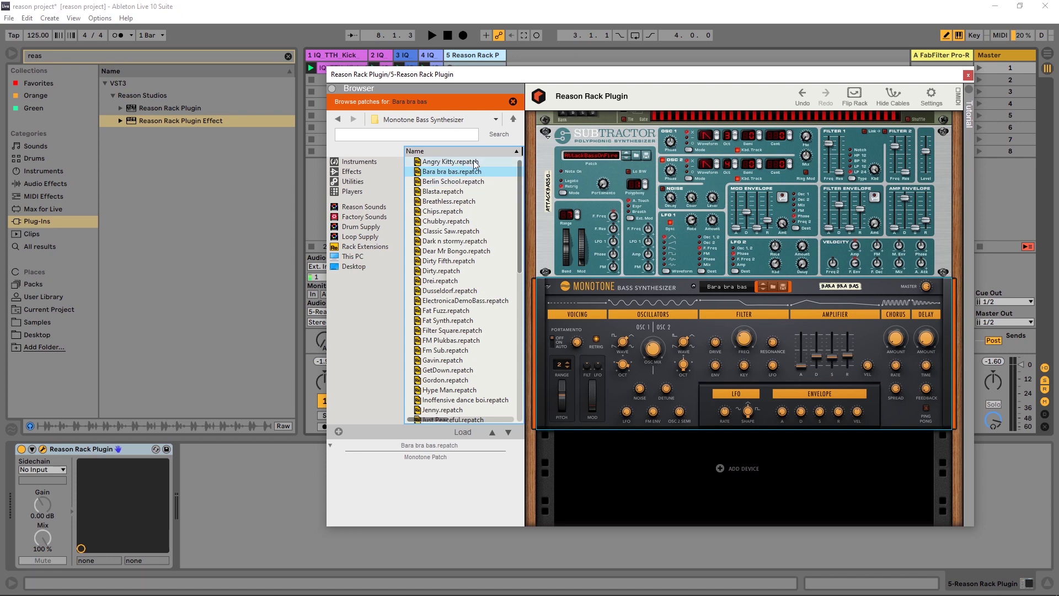
pyautogui.scroll(-12, 466, 300)
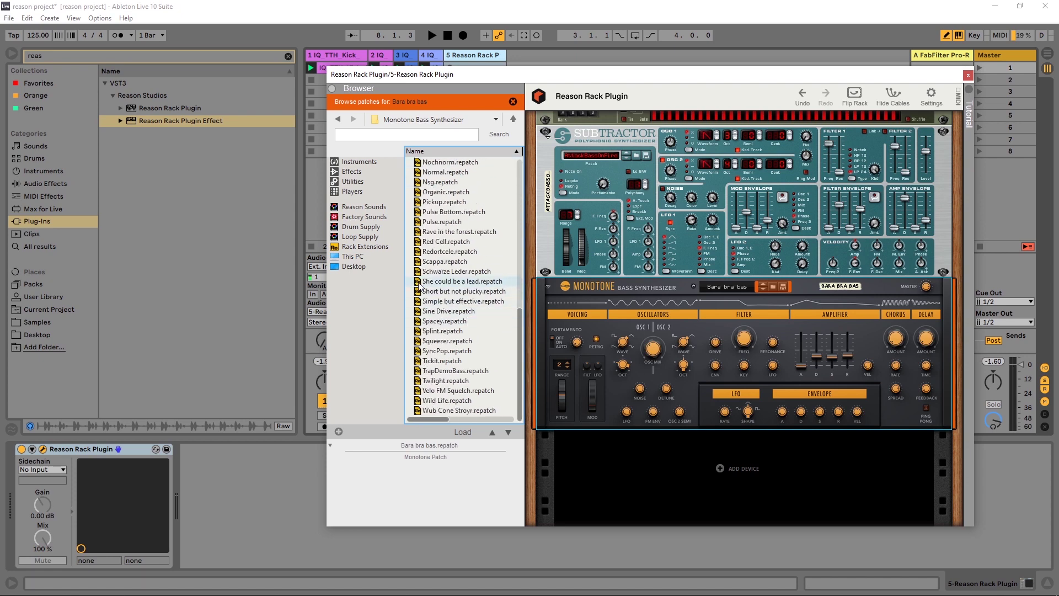
pyautogui.click(352, 171)
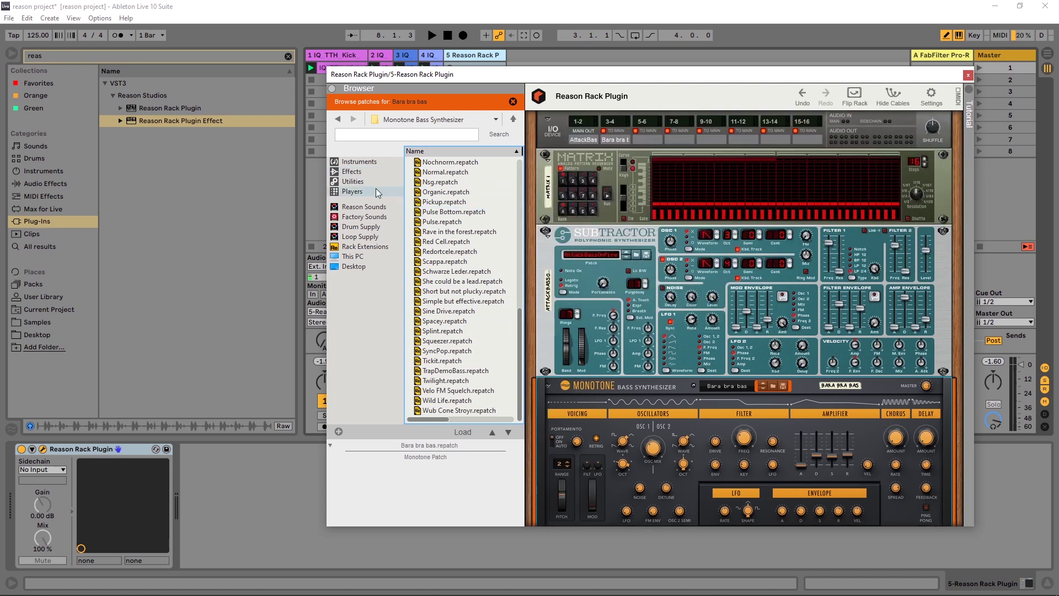
pyautogui.moveTo(464, 199)
pyautogui.mouseDown()
pyautogui.moveTo(634, 381)
pyautogui.moveTo(614, 379)
pyautogui.mouseUp()
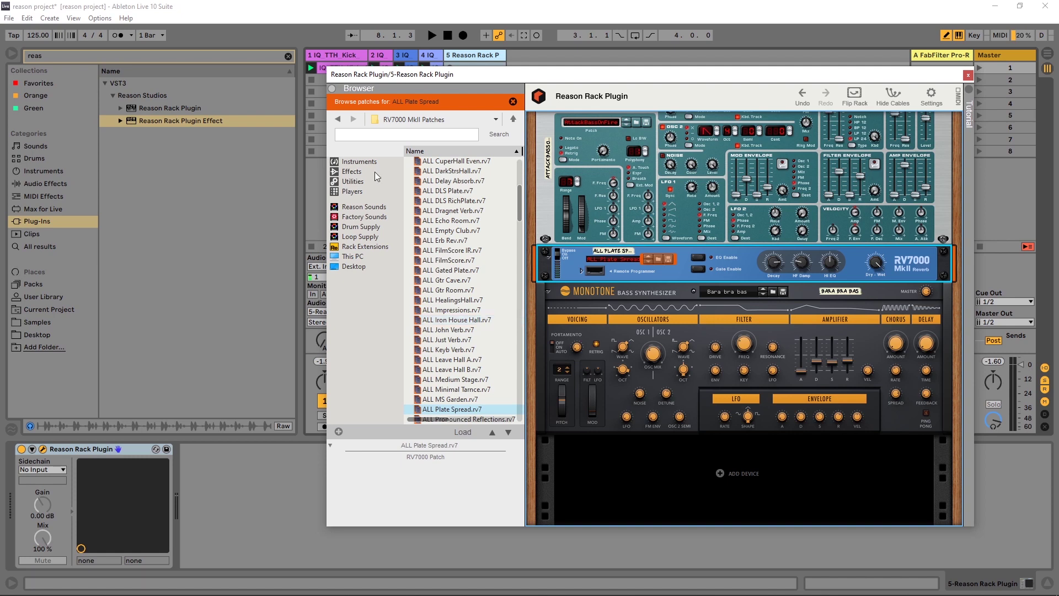
# - Cycle the browser through Instruments, Effects, Utilities to Players, collapsing the Reason Studios group
pyautogui.click(356, 161)
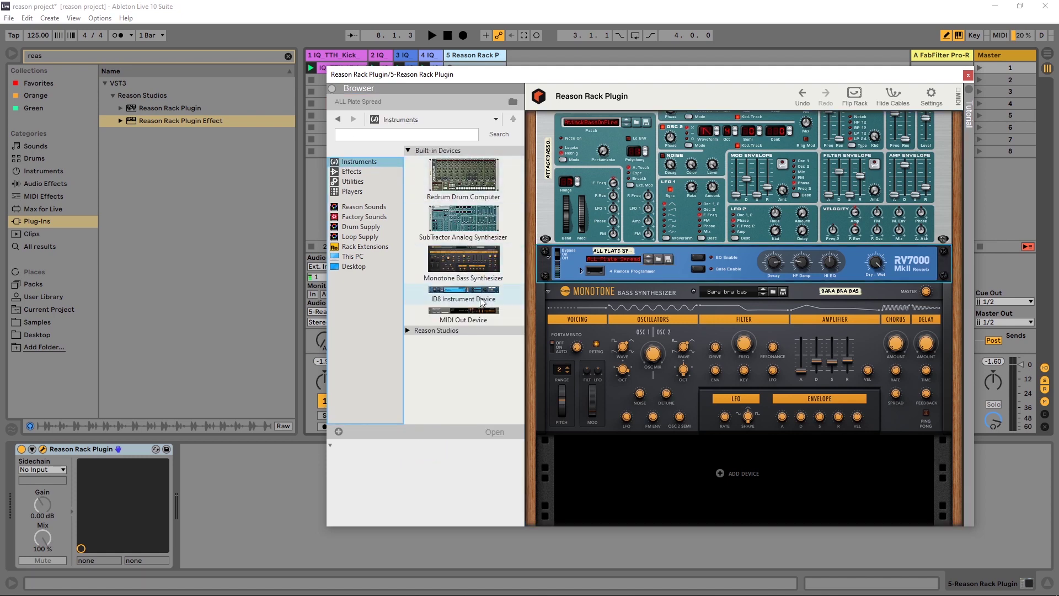
pyautogui.click(359, 172)
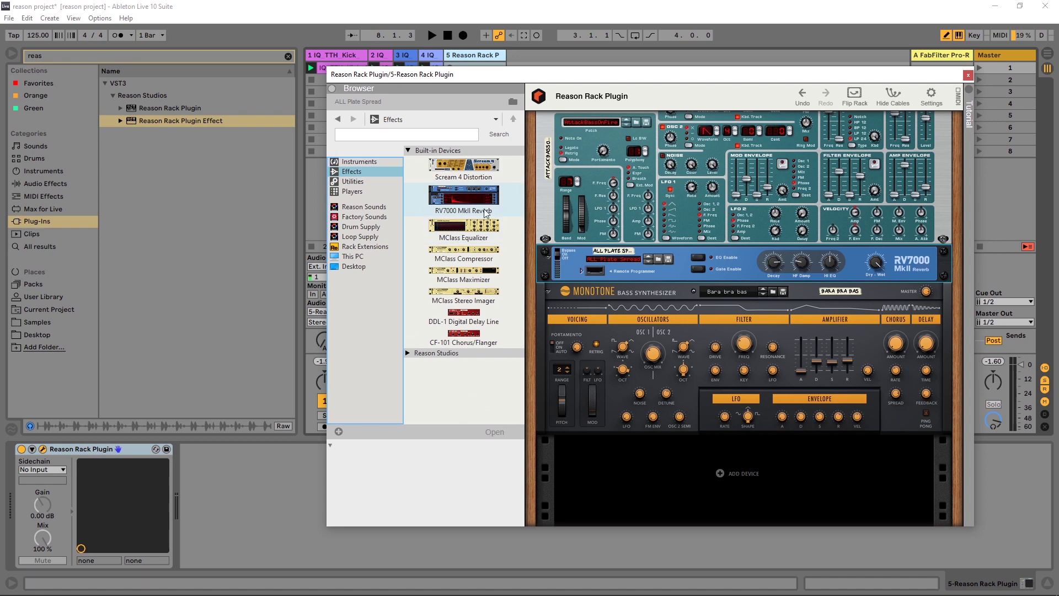
pyautogui.click(361, 182)
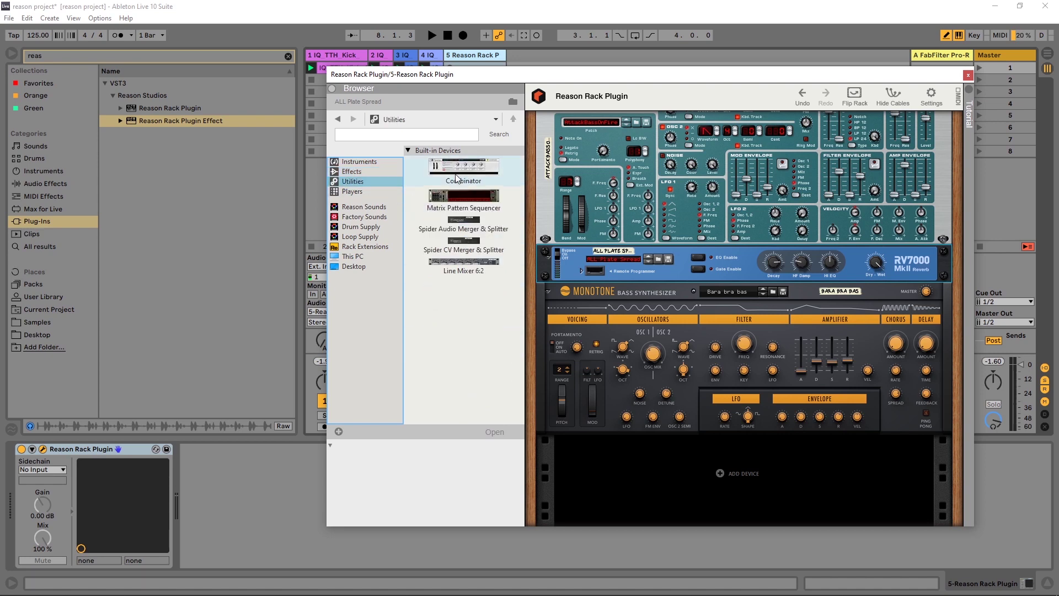
pyautogui.click(358, 191)
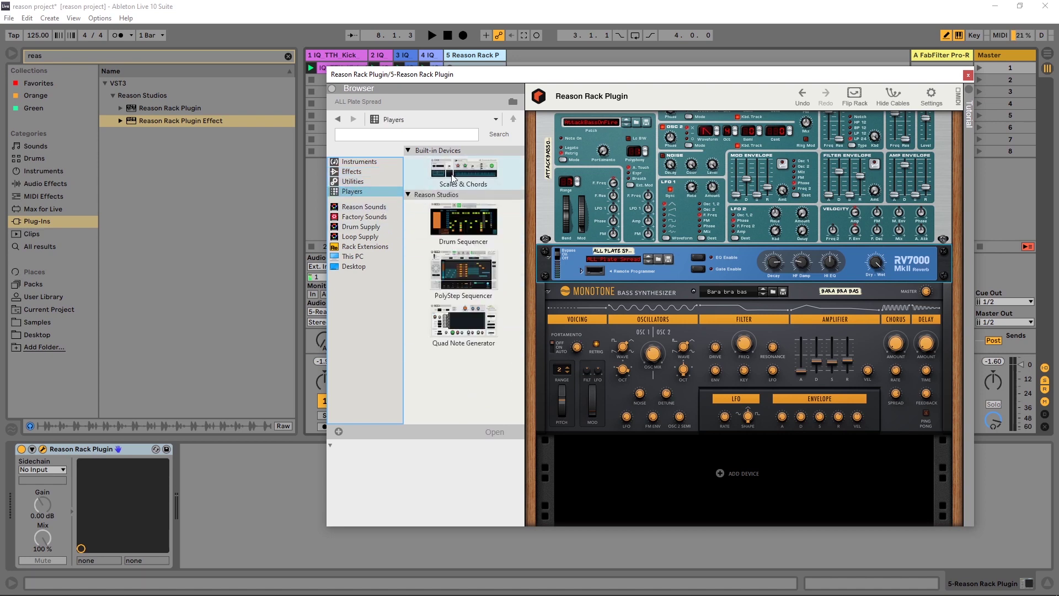
pyautogui.click(432, 195)
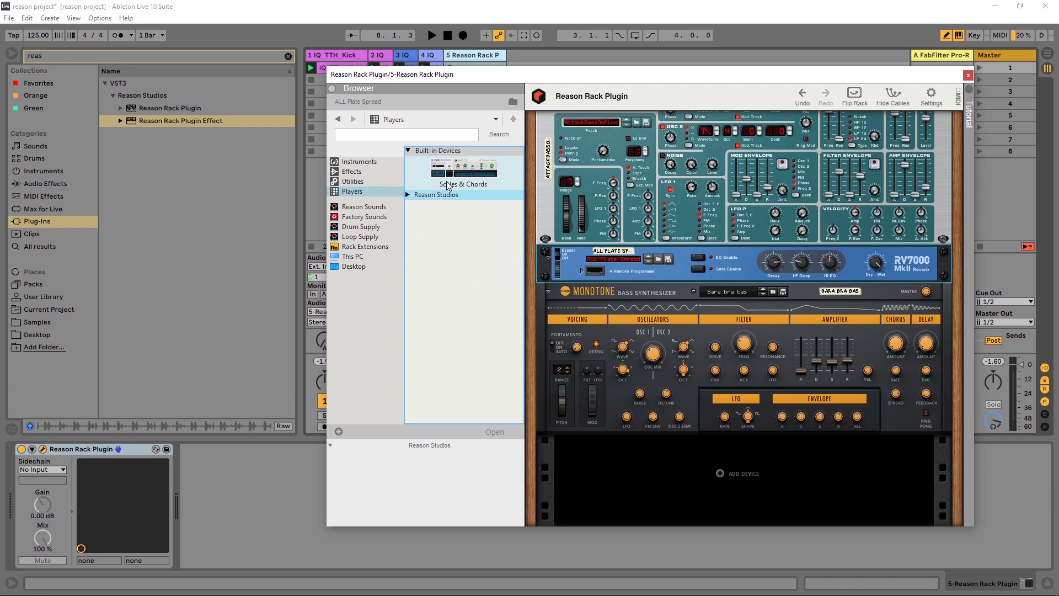